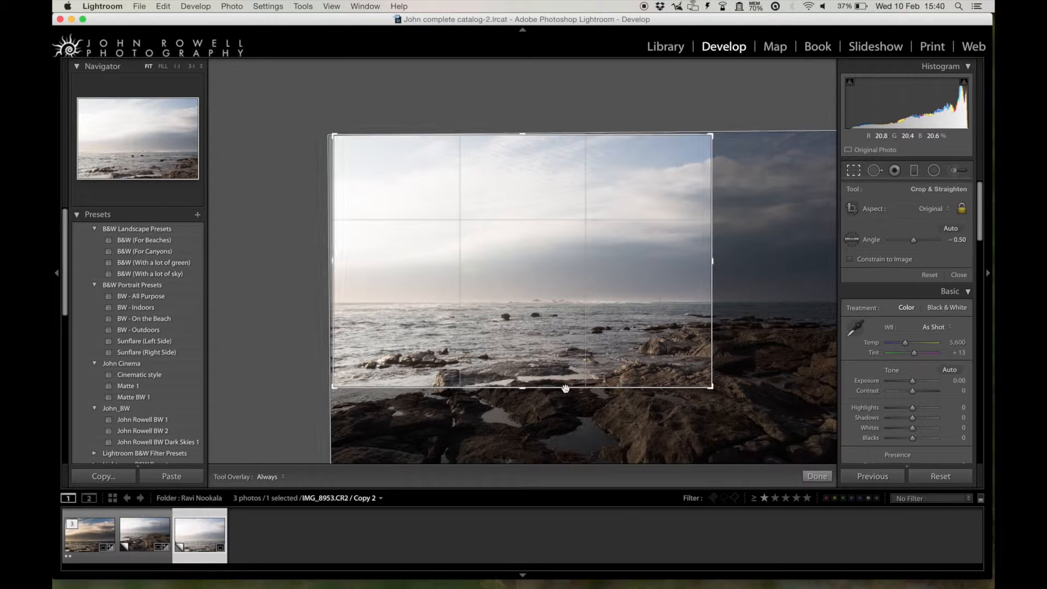
Step: Reposition the crop so the photo is mostly sky with the horizon in the lower third, and apply it
{"action": "left_click_drag", "start_coordinate": [530, 327], "coordinate": [538, 248]}
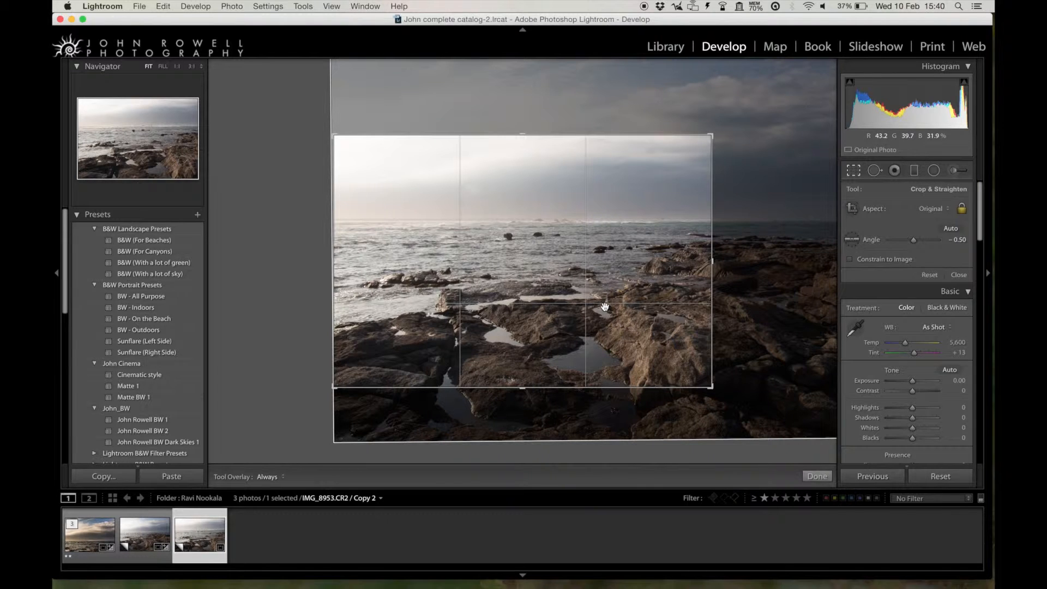
{"action": "left_click_drag", "start_coordinate": [575, 276], "coordinate": [602, 364]}
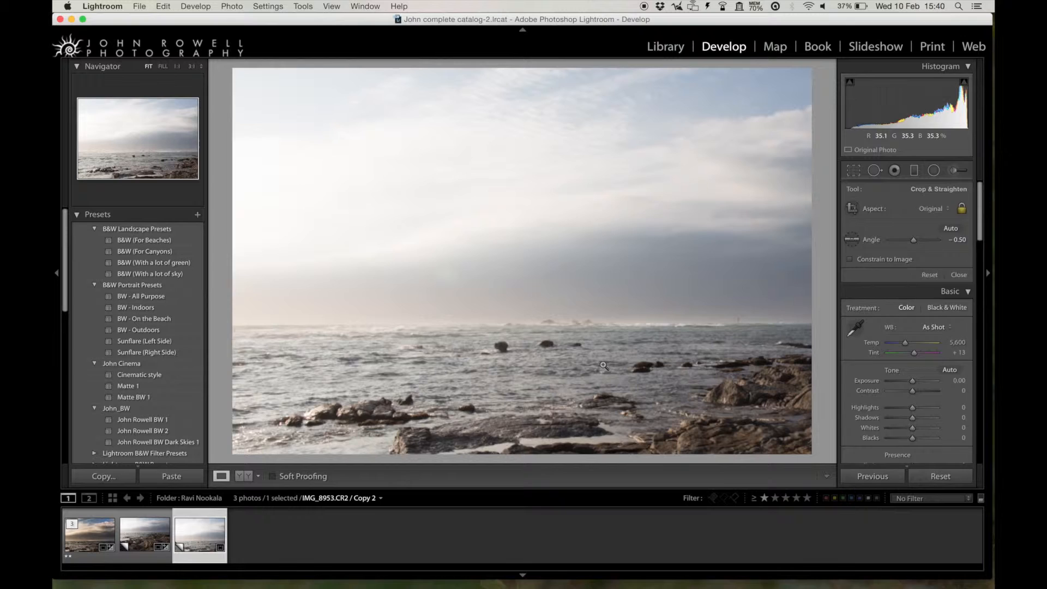
{"action": "key", "text": "Return"}
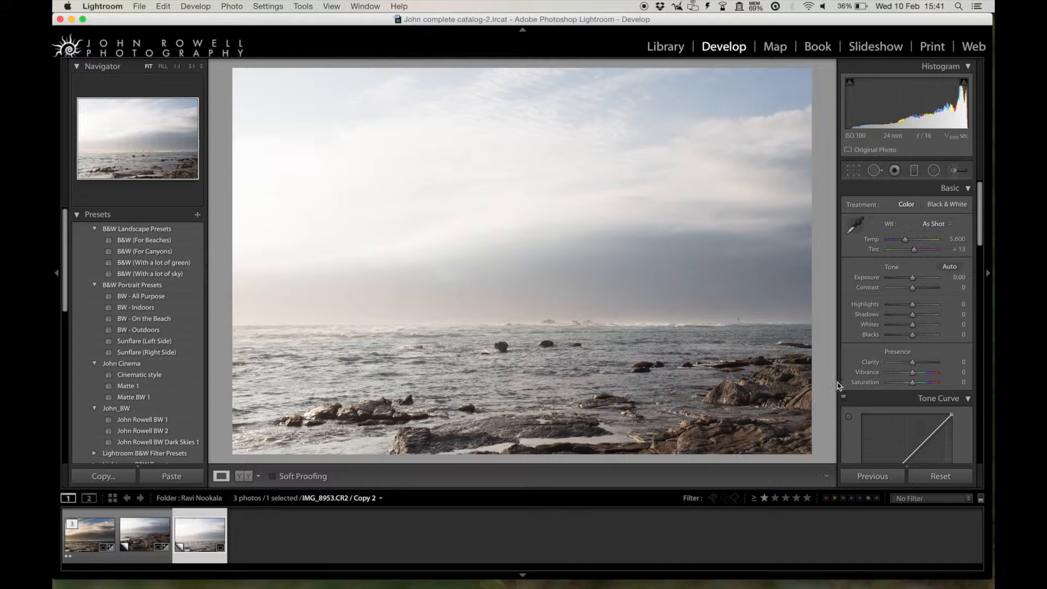
Step: Set the photo's exposure to −0.95, contrast to +58 and dehaze to +36
{"action": "mouse_move", "coordinate": [912, 277]}
{"action": "left_mouse_down"}
{"action": "mouse_move", "coordinate": [901, 278]}
{"action": "mouse_move", "coordinate": [929, 290]}
{"action": "left_mouse_up"}
{"action": "scroll", "coordinate": [916, 381], "scroll_direction": "down", "scroll_amount": 10}
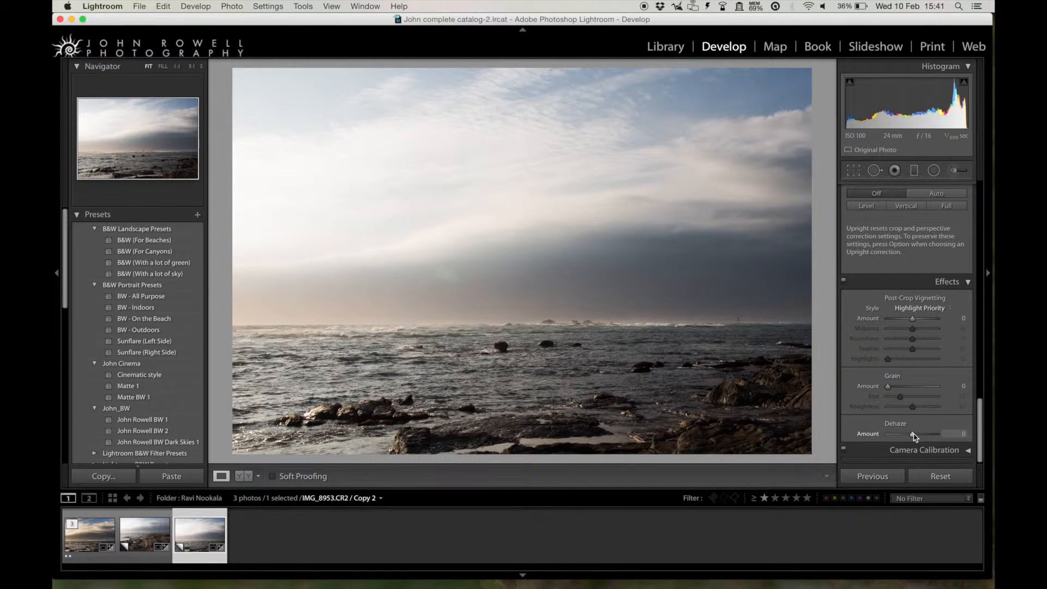
{"action": "left_click_drag", "start_coordinate": [914, 436], "coordinate": [923, 437]}
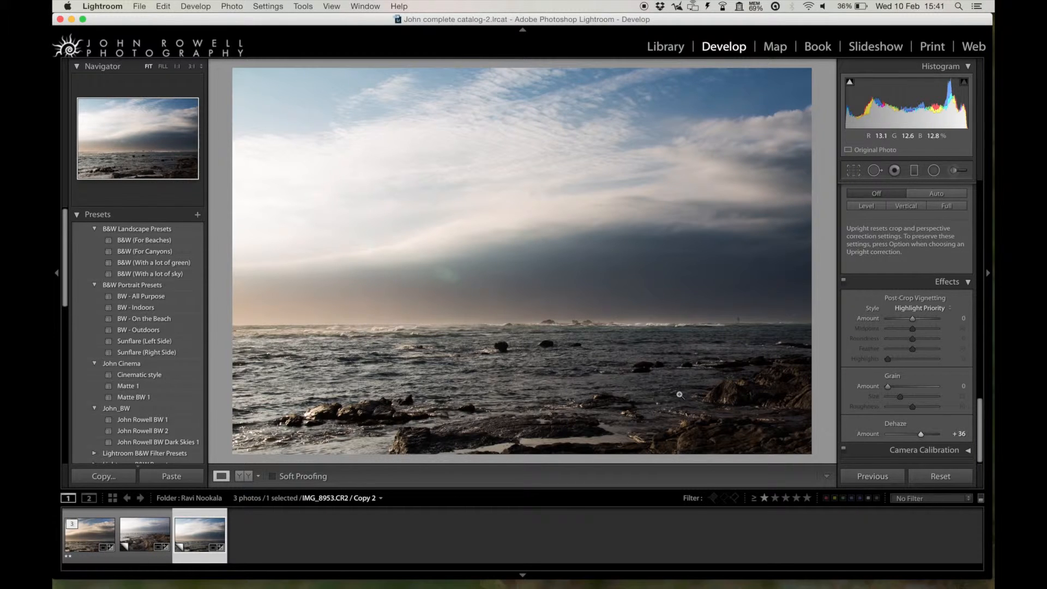
Step: Heal three spots in the dark sky just above the horizon rocks with a size 49 spot removal brush
{"action": "left_click", "coordinate": [605, 307]}
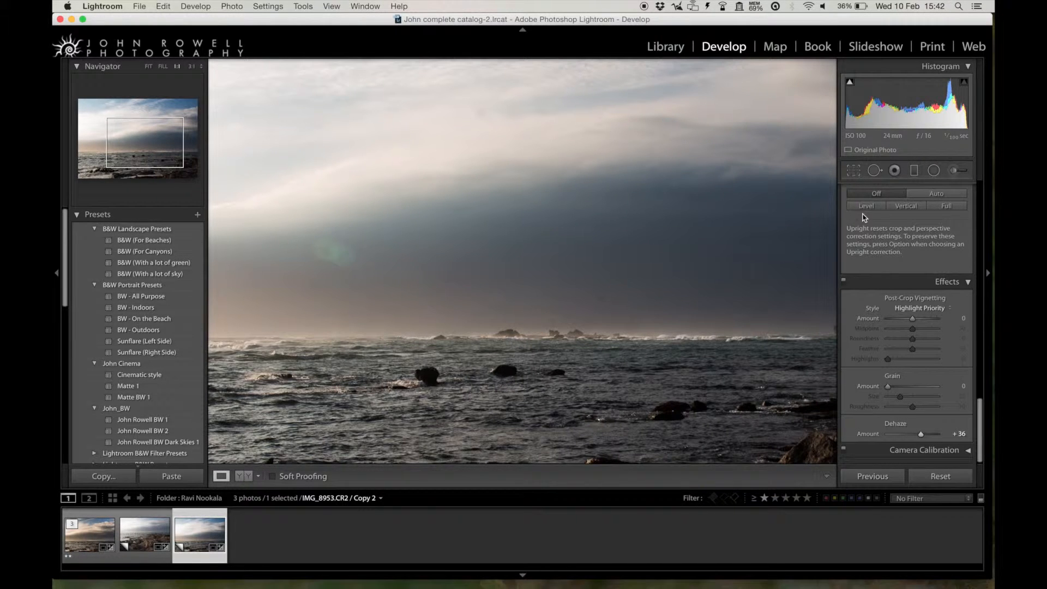
{"action": "left_click", "coordinate": [875, 172]}
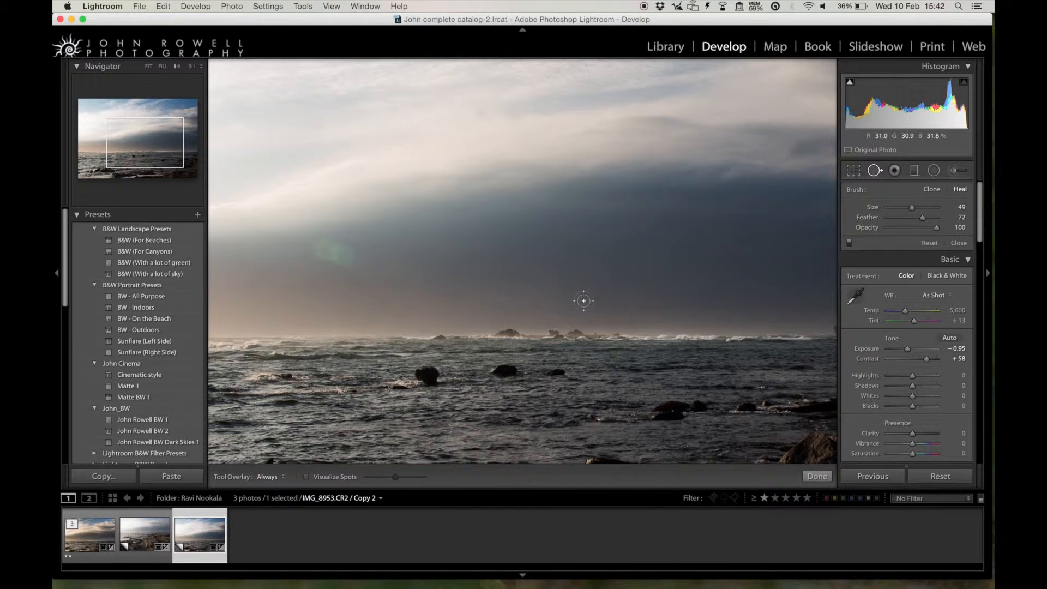
{"action": "left_click", "coordinate": [600, 296]}
{"action": "left_click", "coordinate": [632, 321]}
{"action": "left_click", "coordinate": [568, 317]}
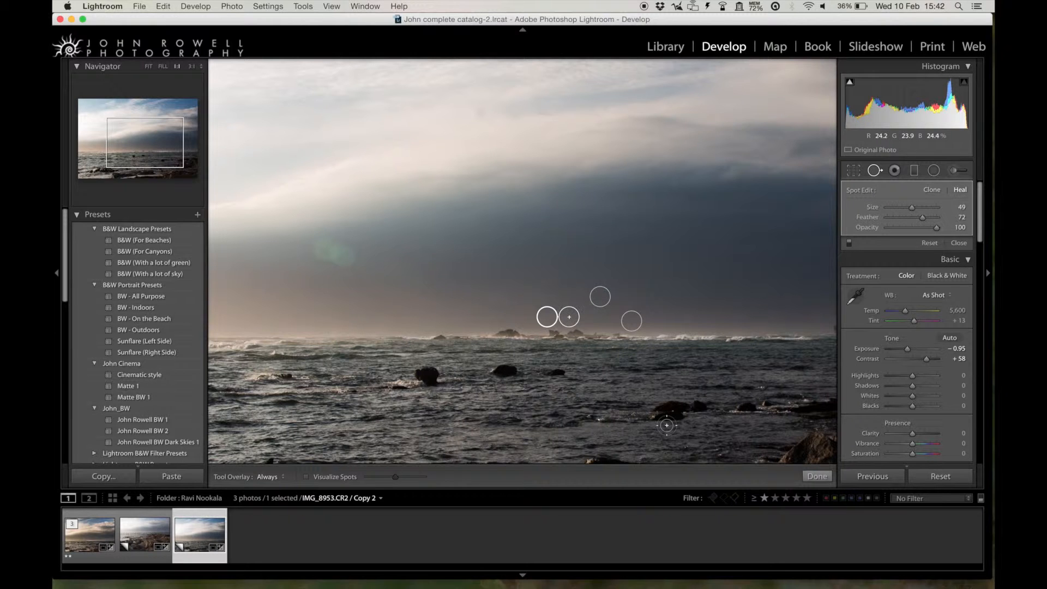
{"action": "left_click", "coordinate": [824, 476]}
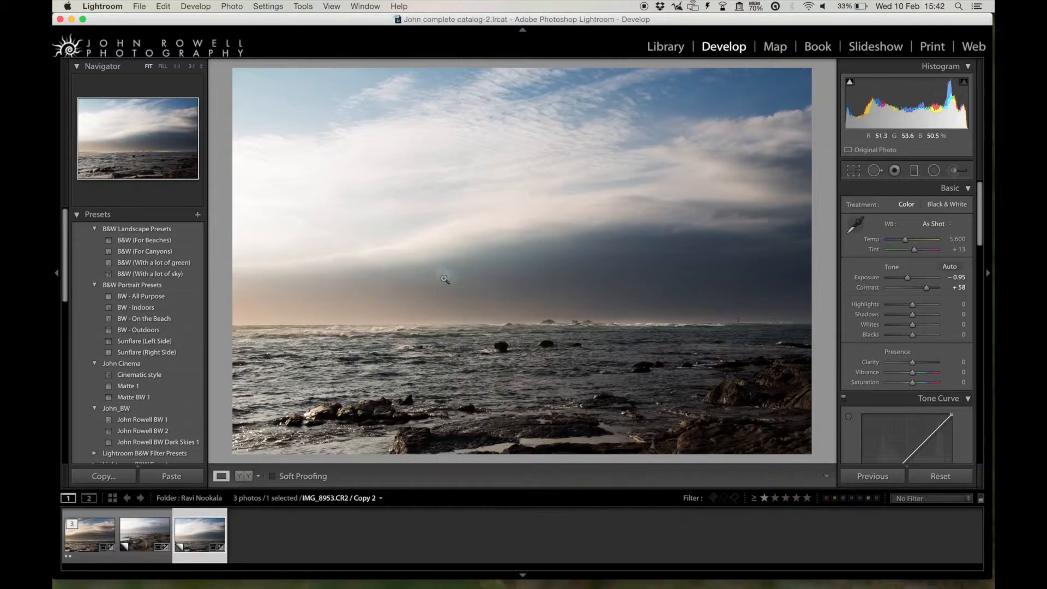
Step: Heal the lens flare in the dark cloud with a brush of size 75 and feather 37
{"action": "left_click", "coordinate": [445, 278]}
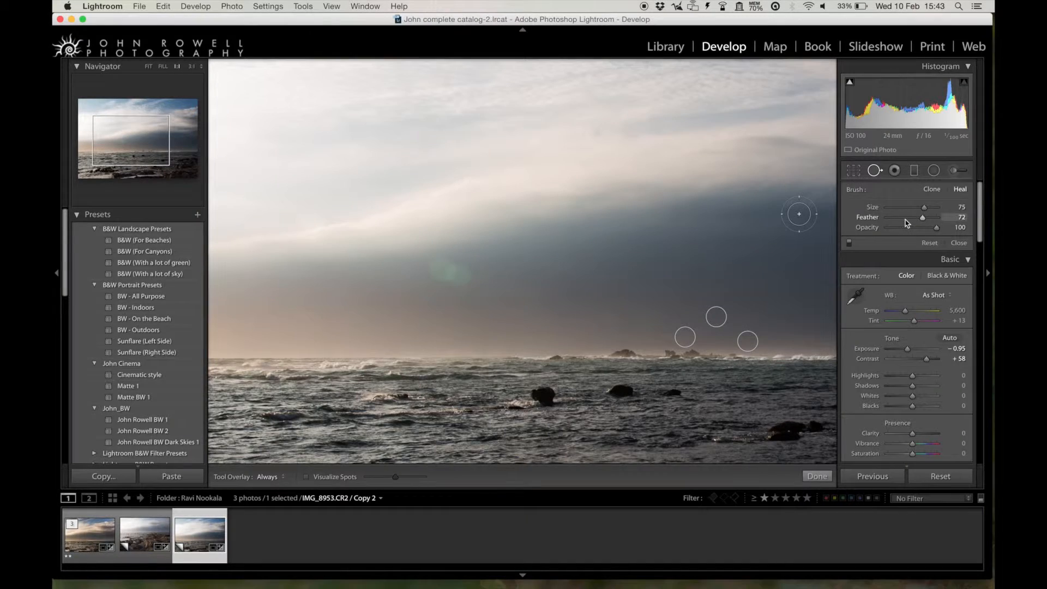
{"action": "left_click", "coordinate": [906, 218]}
{"action": "mouse_move", "coordinate": [462, 281]}
{"action": "left_mouse_down"}
{"action": "mouse_move", "coordinate": [458, 265]}
{"action": "mouse_move", "coordinate": [430, 271]}
{"action": "mouse_move", "coordinate": [475, 272]}
{"action": "left_mouse_up"}
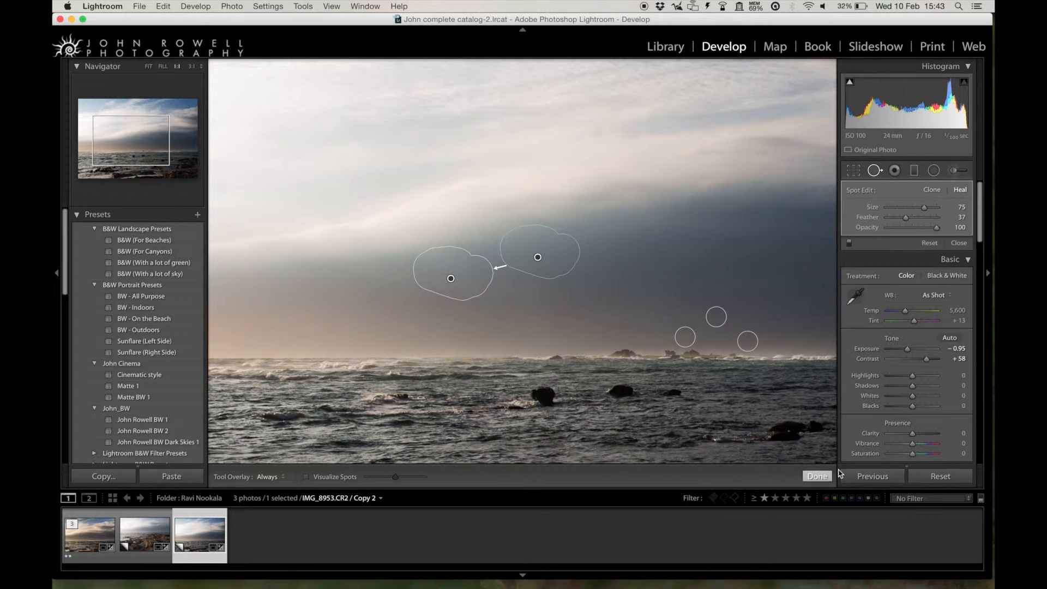
{"action": "left_click", "coordinate": [816, 476]}
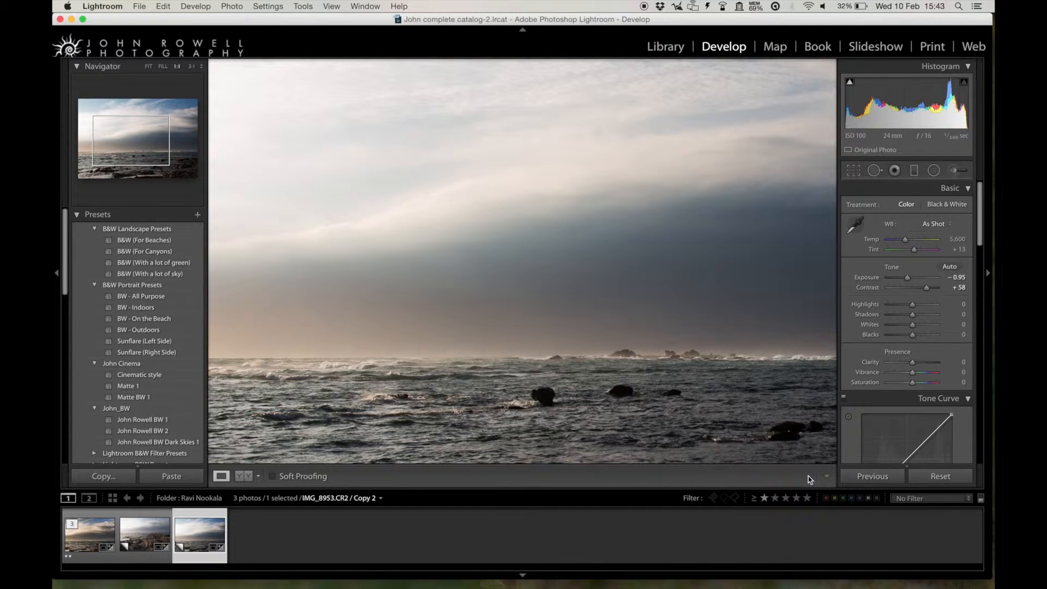
{"action": "left_click", "coordinate": [664, 293]}
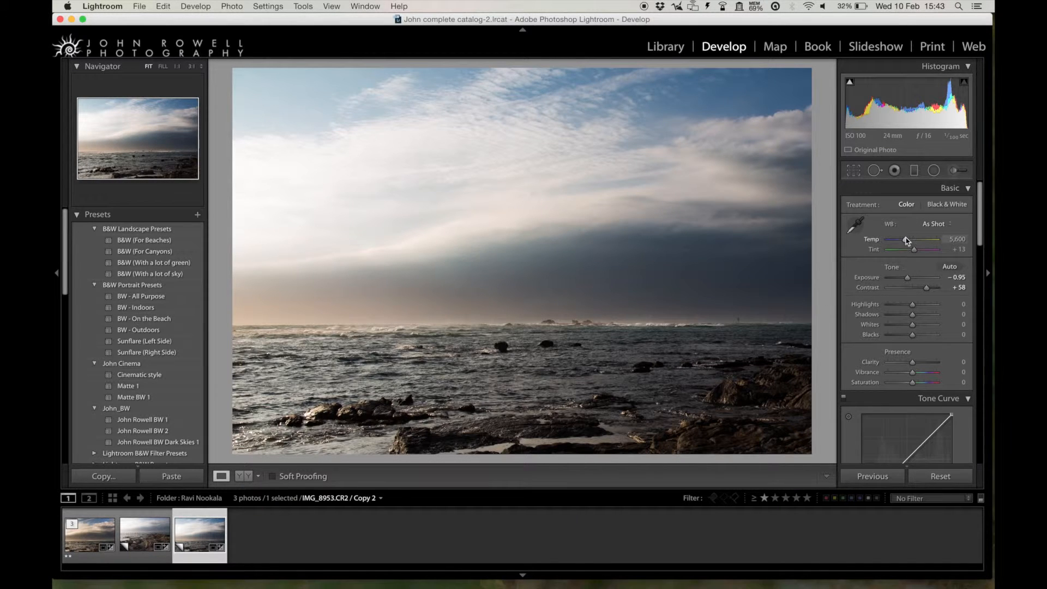
Step: Set the white balance temperature to 5,568 and draw a horizontal graduated filter with effect NONE, fading from the sky across the horizon
{"action": "left_click_drag", "start_coordinate": [907, 241], "coordinate": [907, 242]}
{"action": "left_click", "coordinate": [912, 170]}
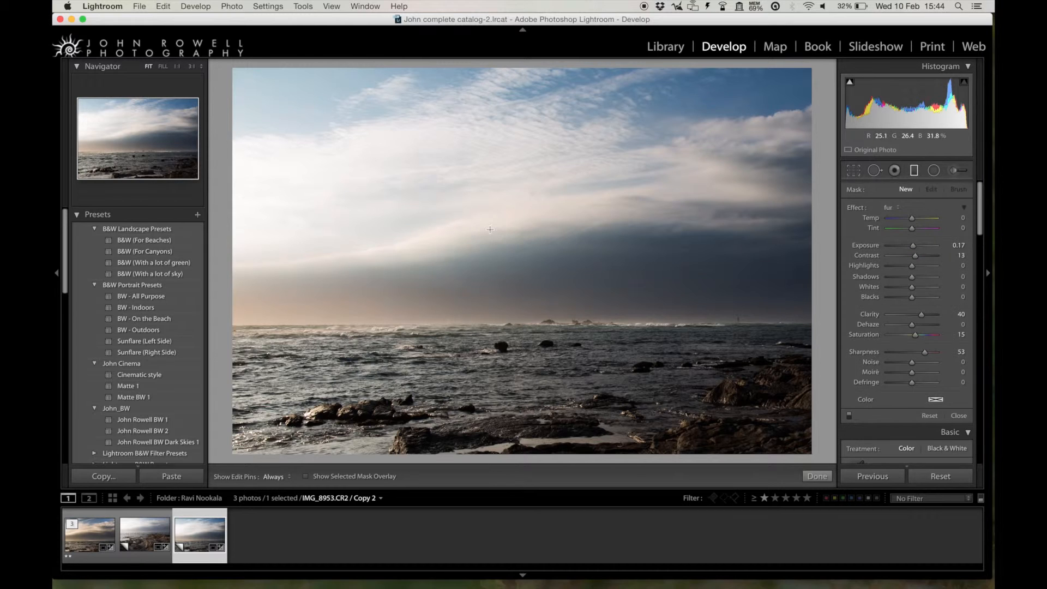
{"action": "left_click", "coordinate": [892, 210]}
{"action": "left_click", "coordinate": [886, 222]}
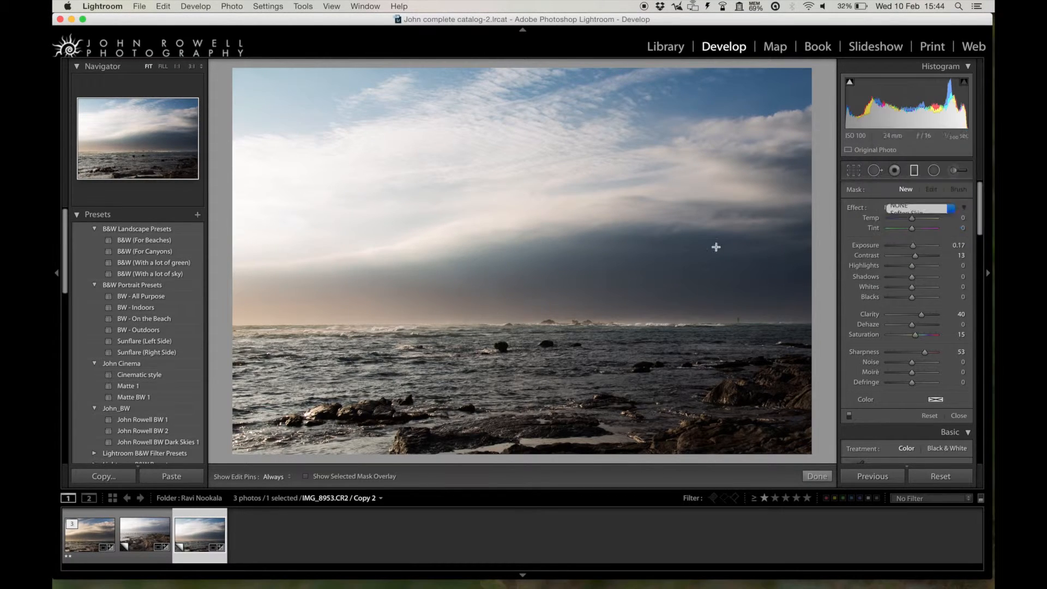
{"action": "left_click", "coordinate": [913, 171]}
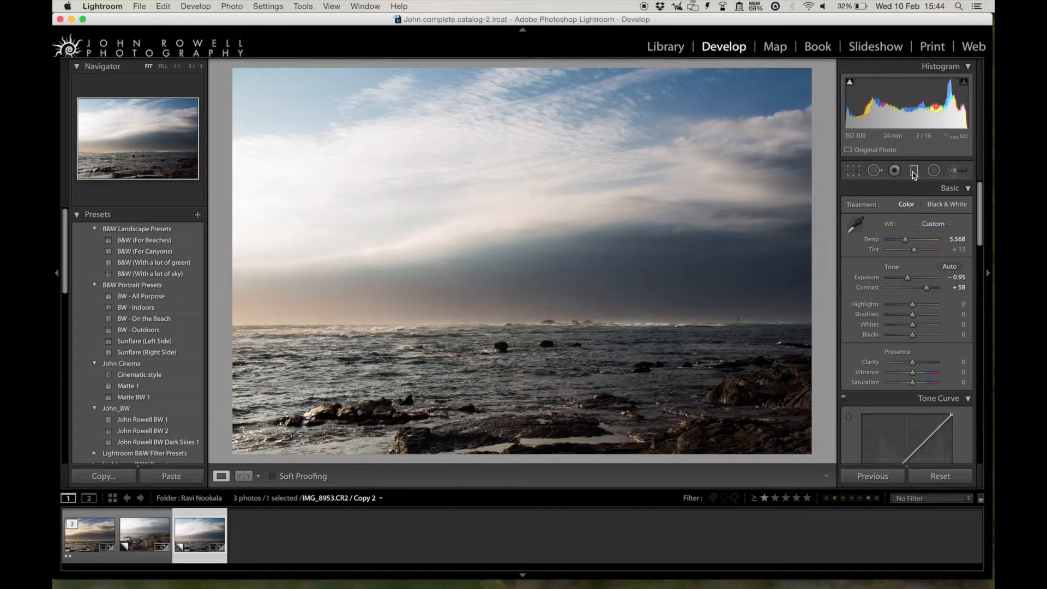
{"action": "left_click", "coordinate": [913, 172]}
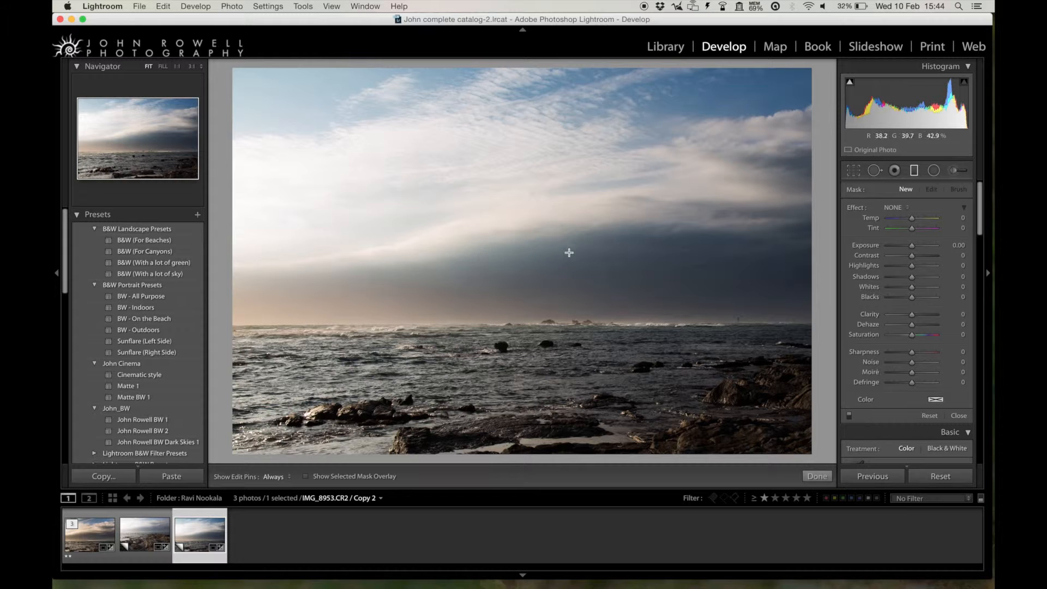
{"action": "left_click_drag", "start_coordinate": [612, 257], "coordinate": [613, 377]}
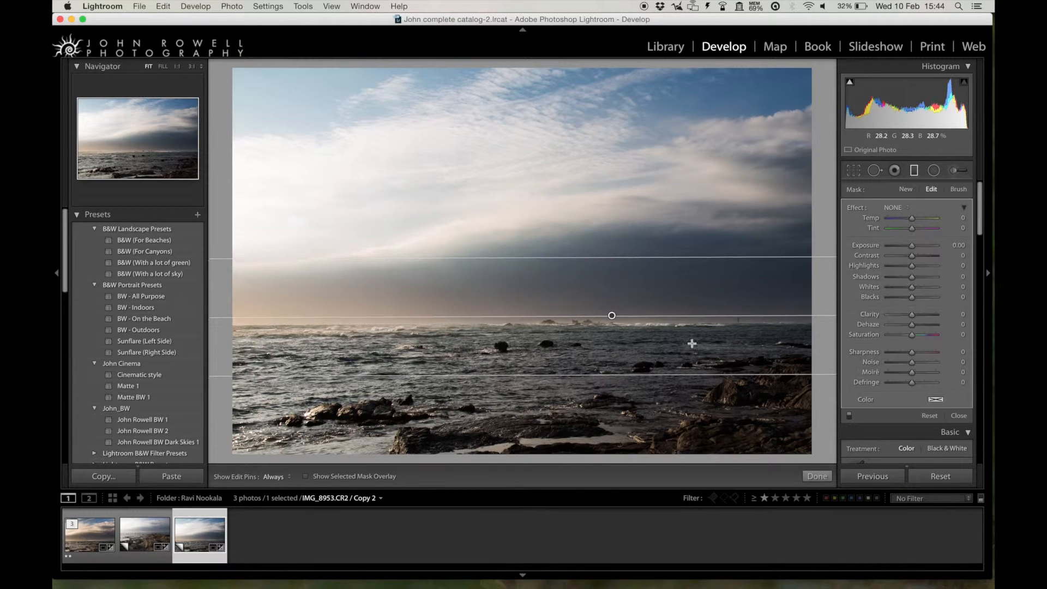
Step: Set the sky graduated filter's contrast to 55, highlights to −36 and clarity to 25
{"action": "mouse_move", "coordinate": [918, 246]}
{"action": "left_mouse_down"}
{"action": "mouse_move", "coordinate": [936, 246]}
{"action": "mouse_move", "coordinate": [911, 247]}
{"action": "left_mouse_up"}
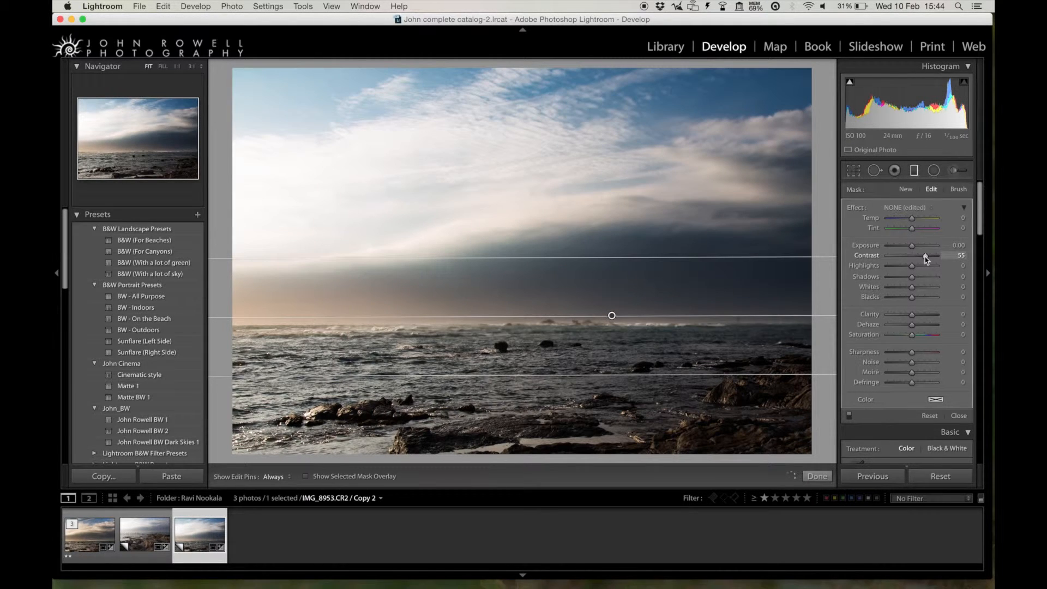
{"action": "mouse_move", "coordinate": [919, 267]}
{"action": "left_mouse_down"}
{"action": "mouse_move", "coordinate": [931, 267]}
{"action": "mouse_move", "coordinate": [902, 268]}
{"action": "left_mouse_up"}
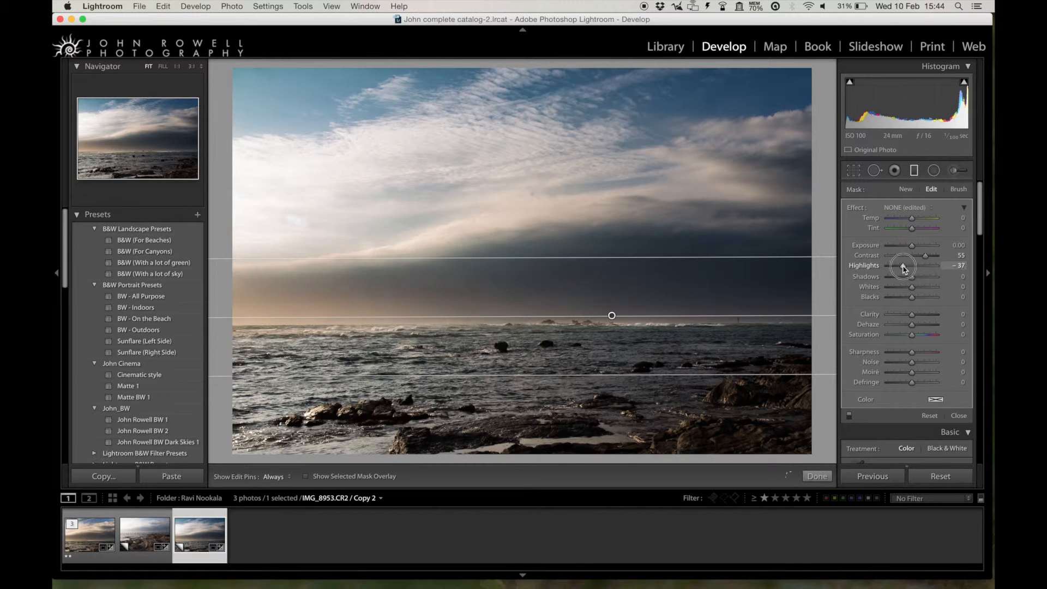
{"action": "left_click", "coordinate": [926, 288]}
{"action": "left_click_drag", "start_coordinate": [925, 290], "coordinate": [914, 292]}
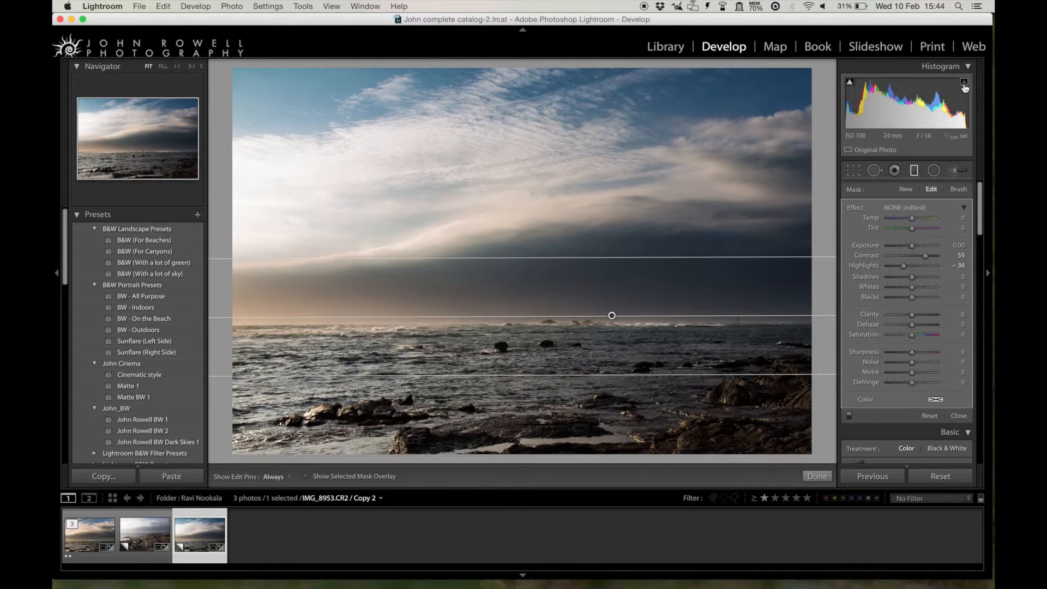
{"action": "left_click", "coordinate": [919, 314]}
{"action": "mouse_move", "coordinate": [919, 314]}
{"action": "left_mouse_down"}
{"action": "mouse_move", "coordinate": [956, 316]}
{"action": "mouse_move", "coordinate": [921, 313]}
{"action": "mouse_move", "coordinate": [923, 327]}
{"action": "mouse_move", "coordinate": [909, 327]}
{"action": "left_mouse_up"}
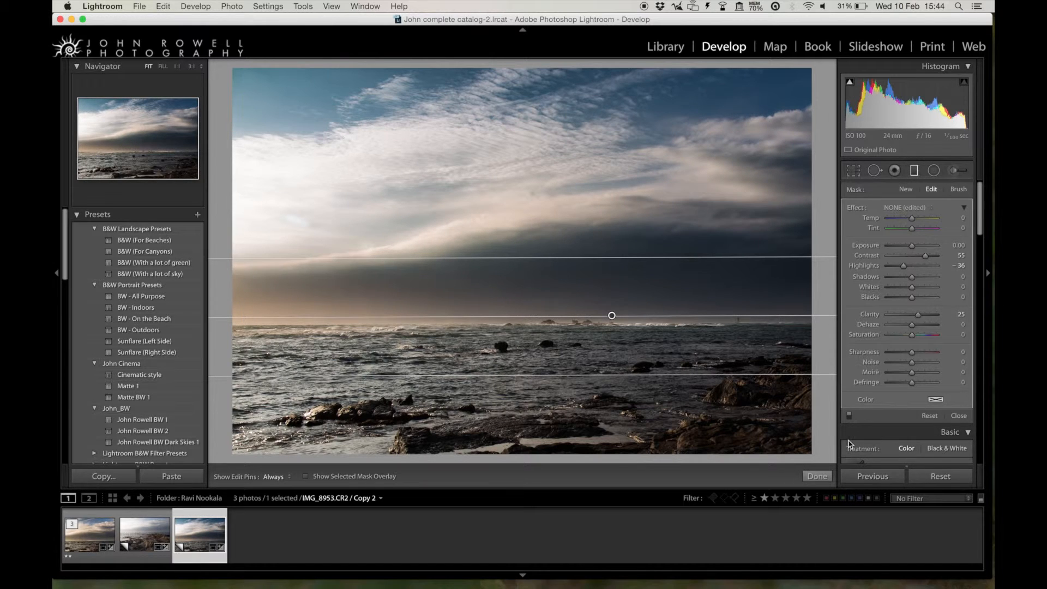
{"action": "left_click", "coordinate": [815, 462]}
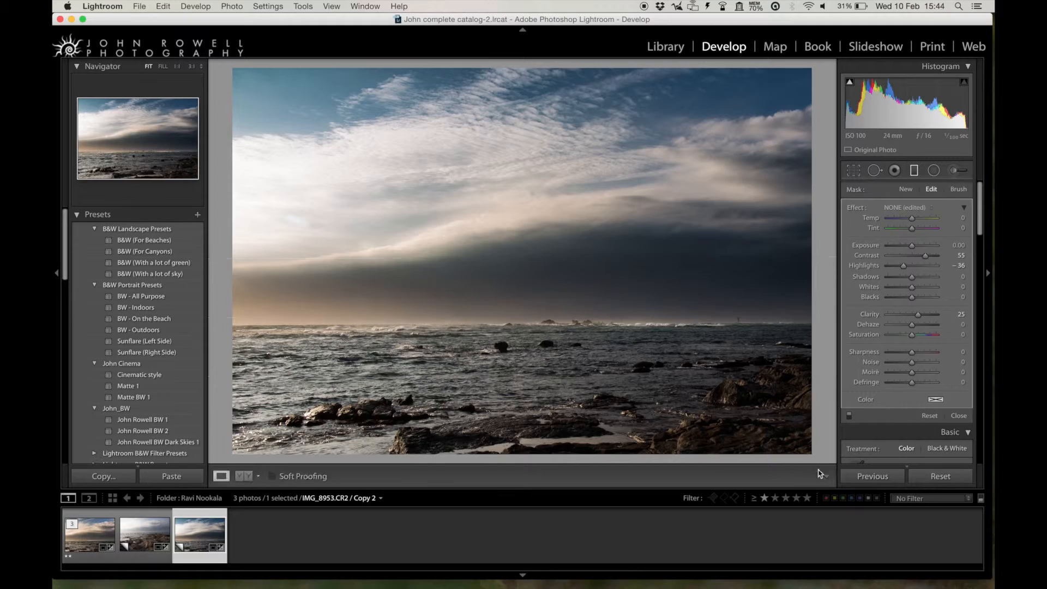
Step: Add a diagonal graduated filter over the sky's bright side with exposure −0.42 and temp 7, and set the overall exposure to −0.85
{"action": "left_click_drag", "start_coordinate": [449, 238], "coordinate": [655, 445]}
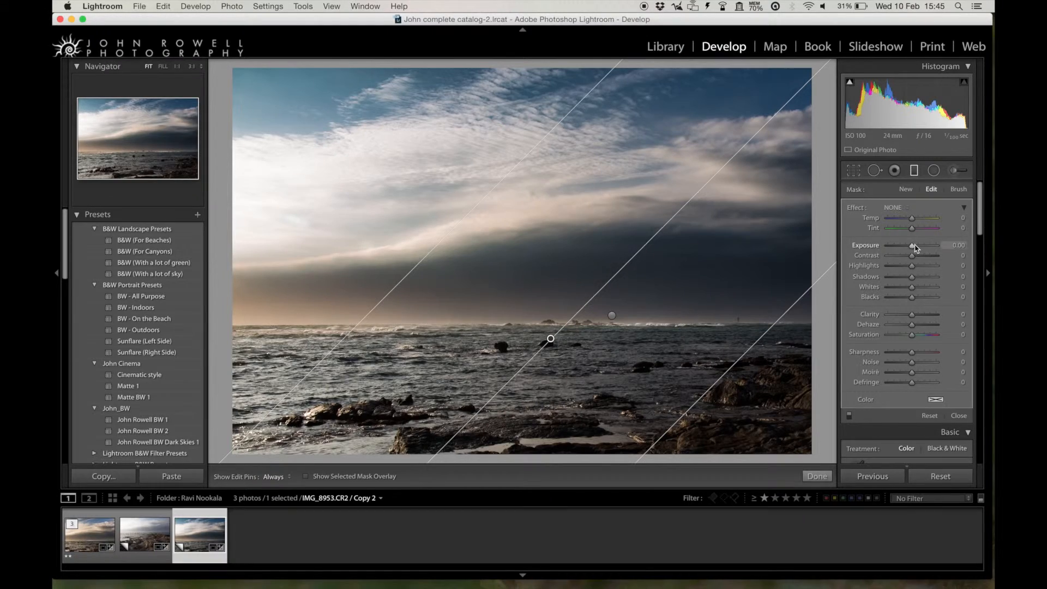
{"action": "left_click_drag", "start_coordinate": [914, 248], "coordinate": [913, 220]}
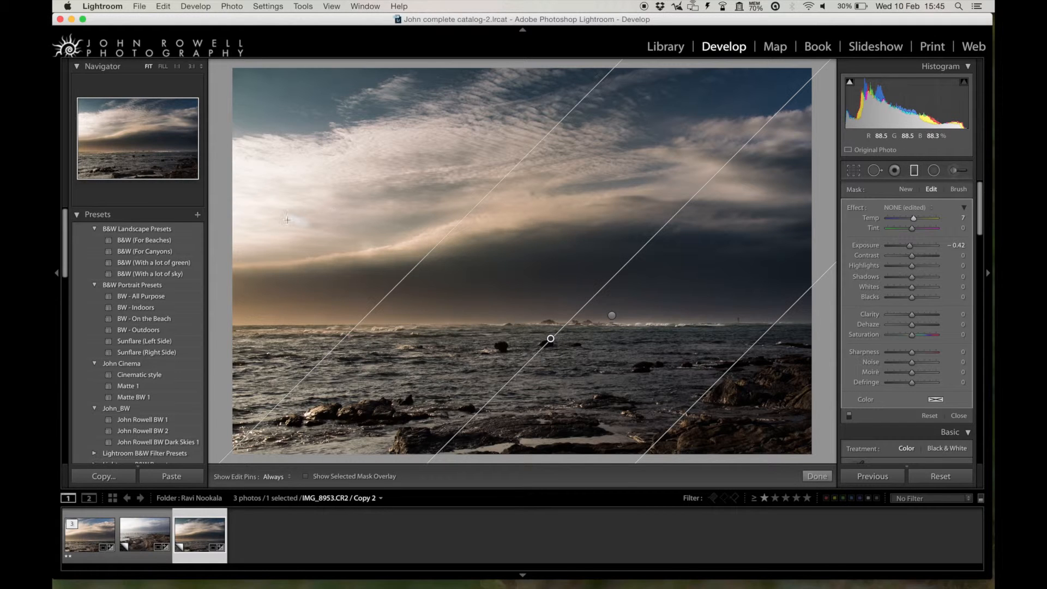
{"action": "left_click", "coordinate": [817, 476]}
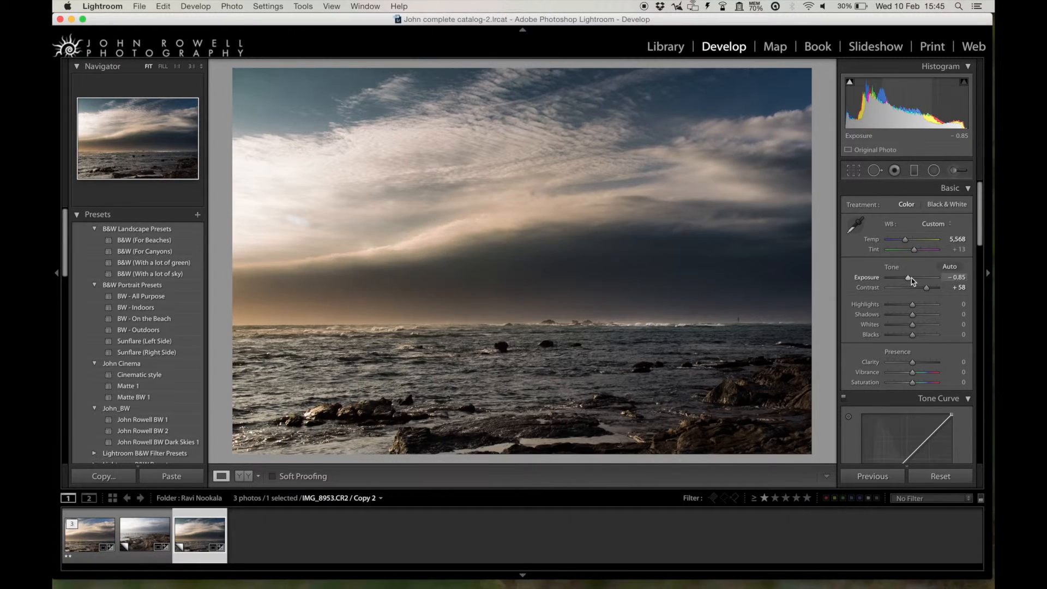
Step: Compare the edited copy with the neighbouring unedited version and inspect its horizon at 1:1
{"action": "key", "text": "Left"}
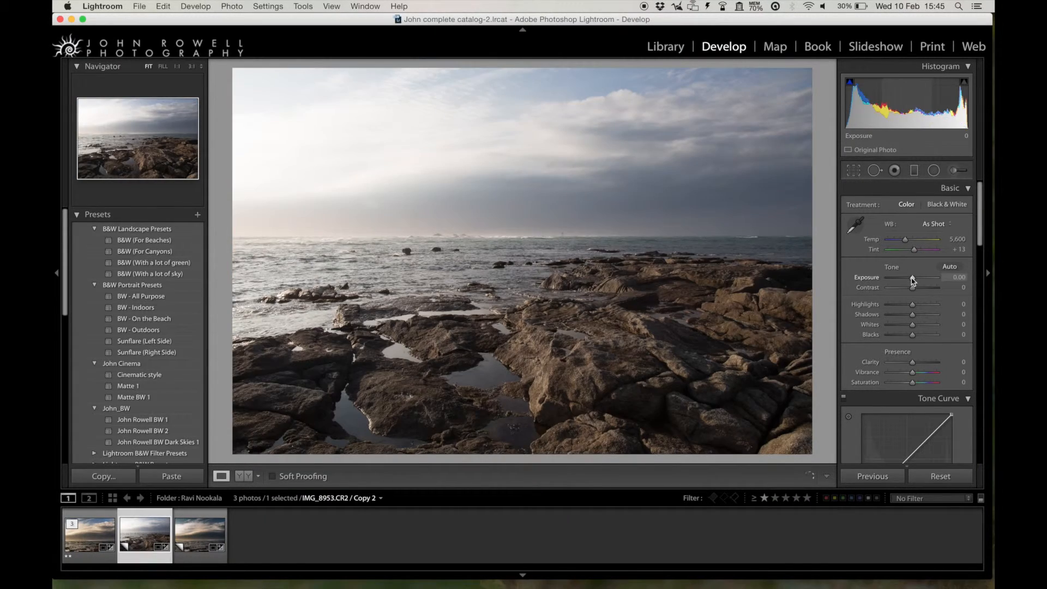
{"action": "key", "text": "Right"}
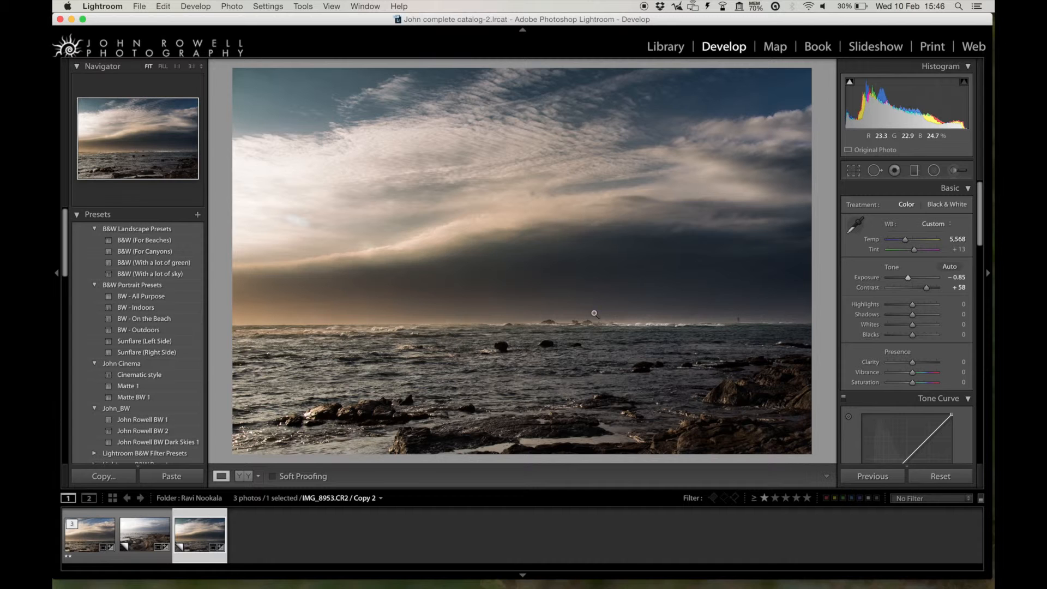
{"action": "left_click", "coordinate": [633, 332]}
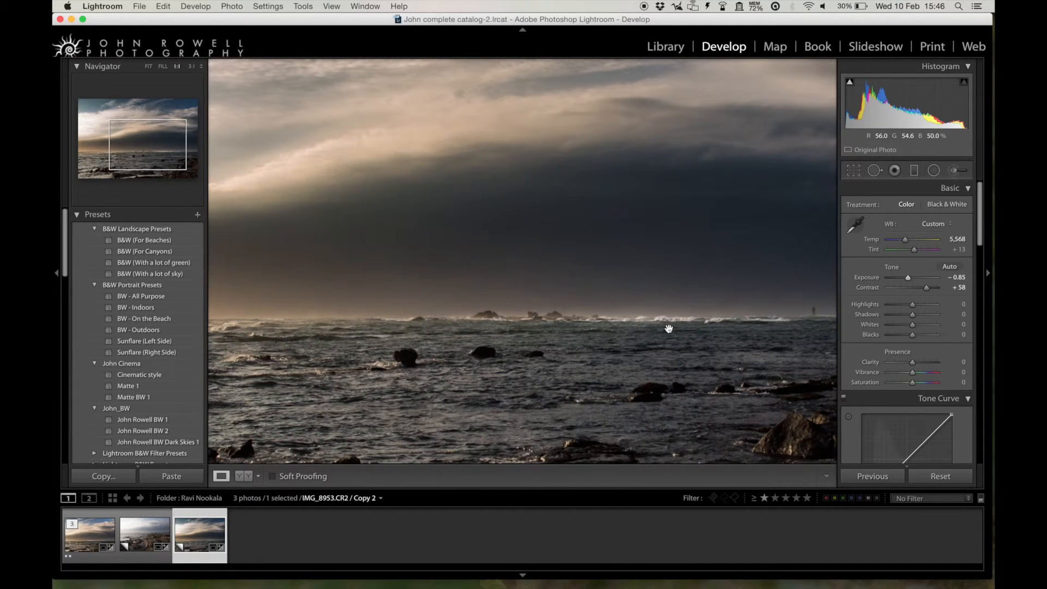
{"action": "left_click", "coordinate": [672, 329]}
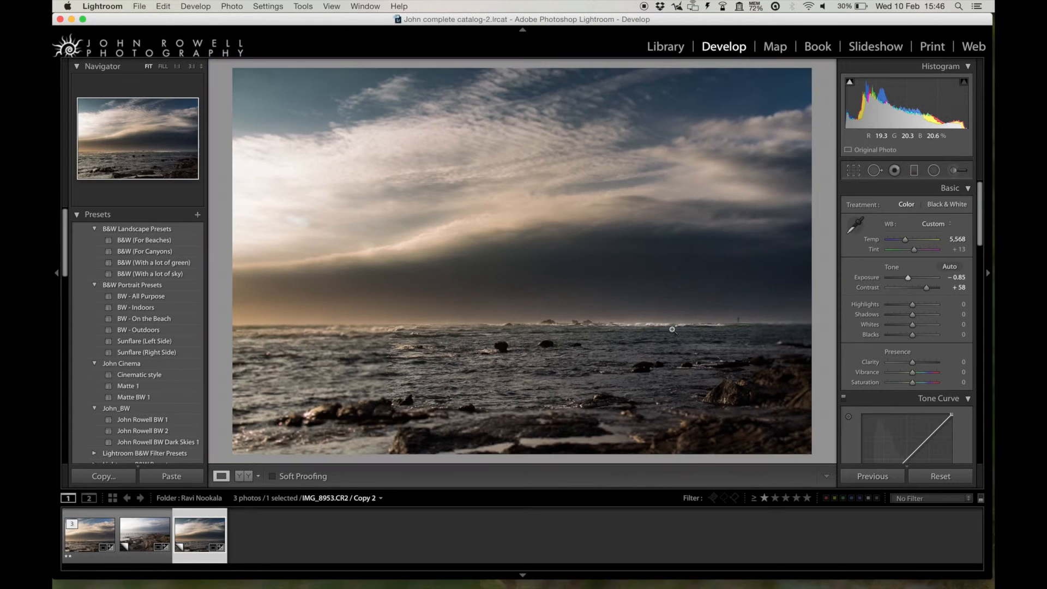